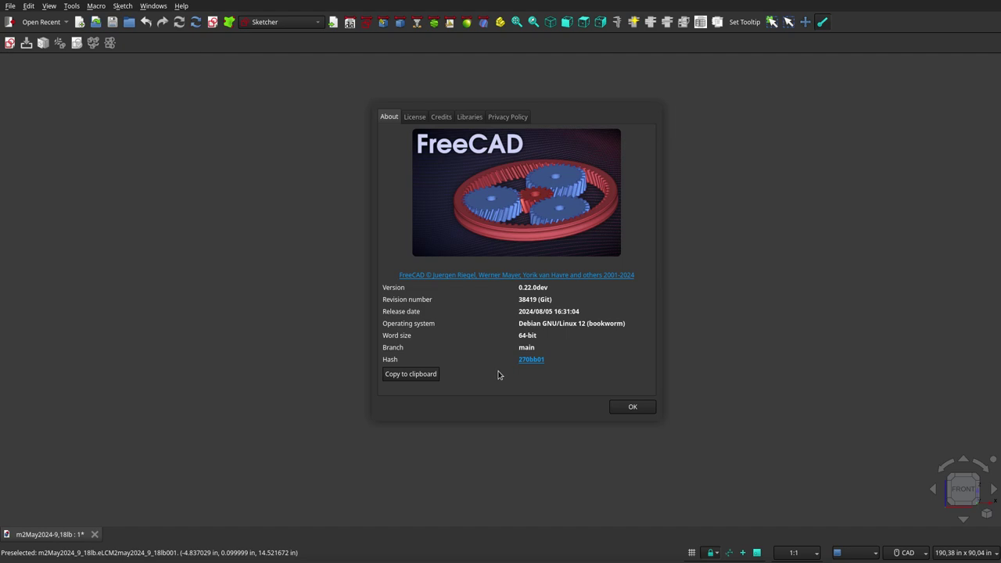
Dismiss the About FreeCAD window so the chamber reference drawing is visible.
{"action": "key", "text": "Escape"}
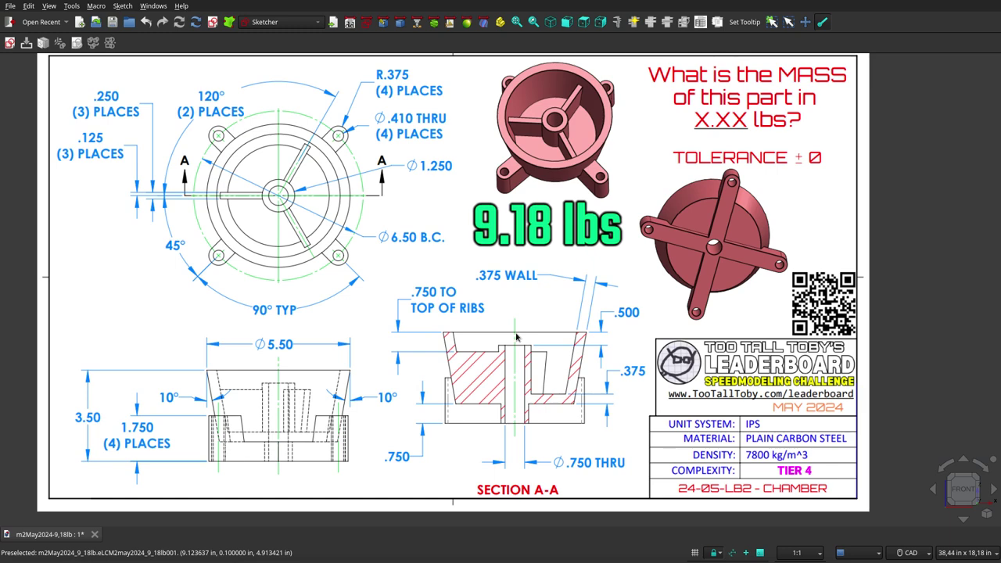
Show the chamber solid over the front elevation and compare its profile from front and rear.
{"action": "middle_click_drag", "start_coordinate": [516, 337], "coordinate": [521, 269]}
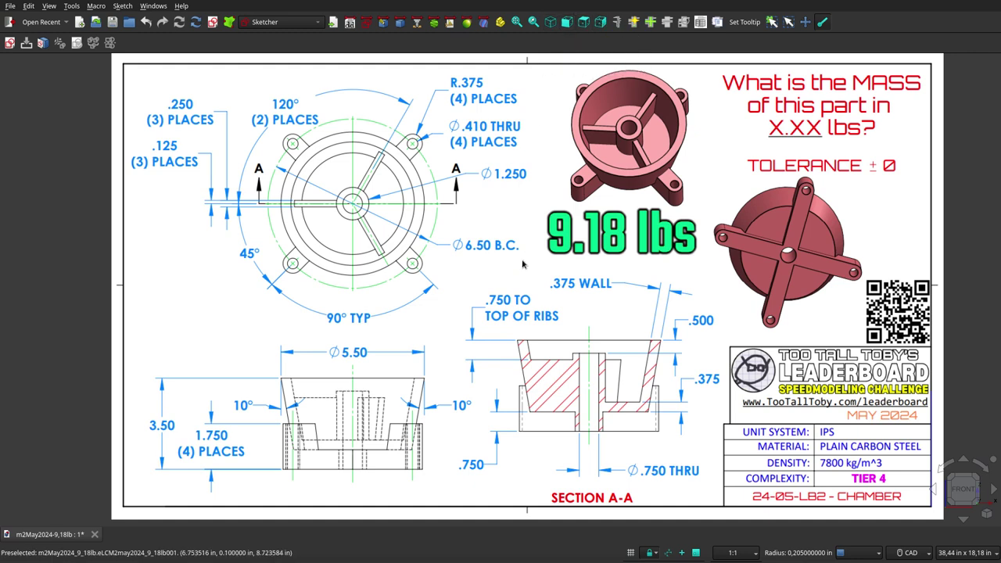
{"action": "key", "text": "space"}
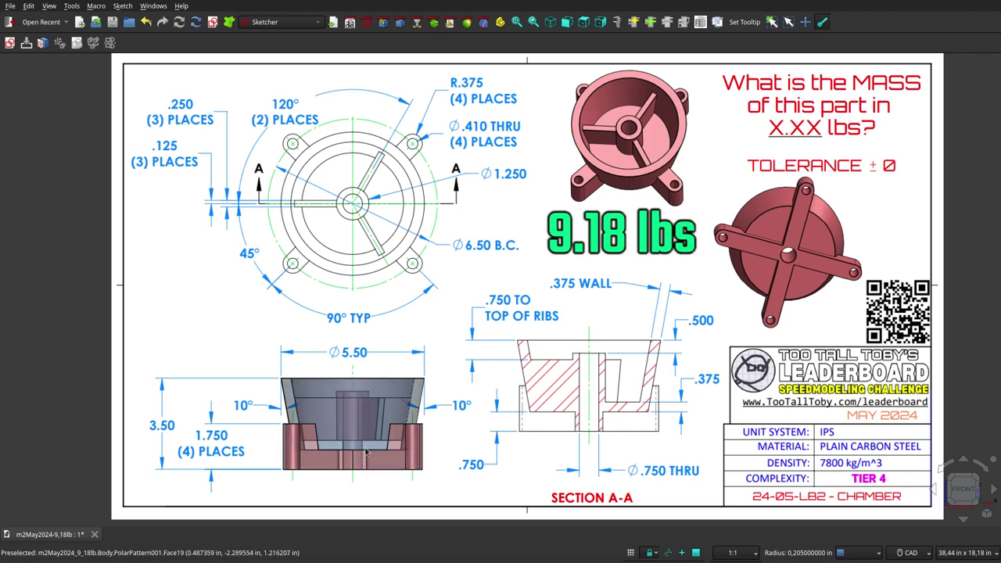
{"action": "scroll", "coordinate": [352, 488], "scroll_direction": "up", "scroll_amount": 5}
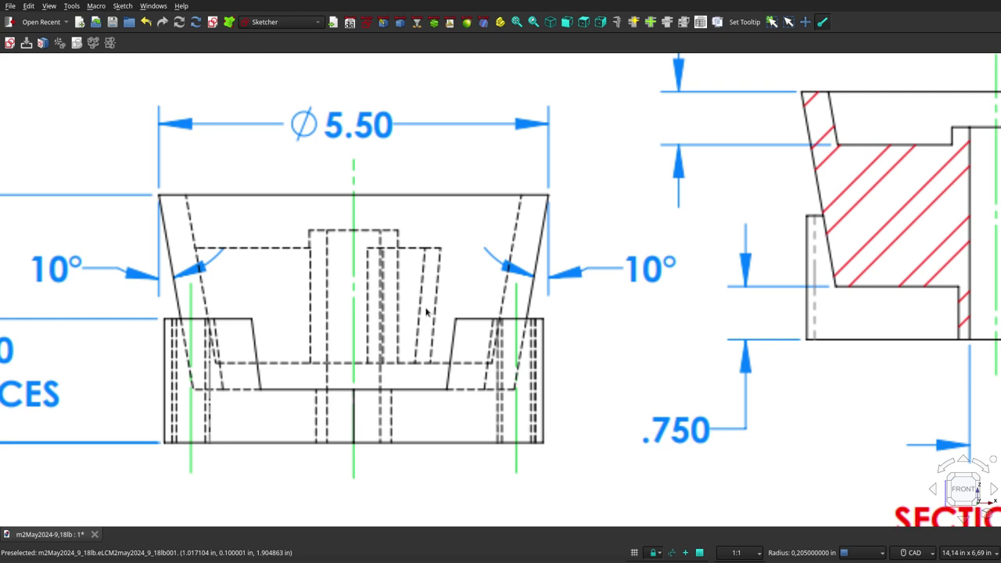
{"action": "key", "text": "4"}
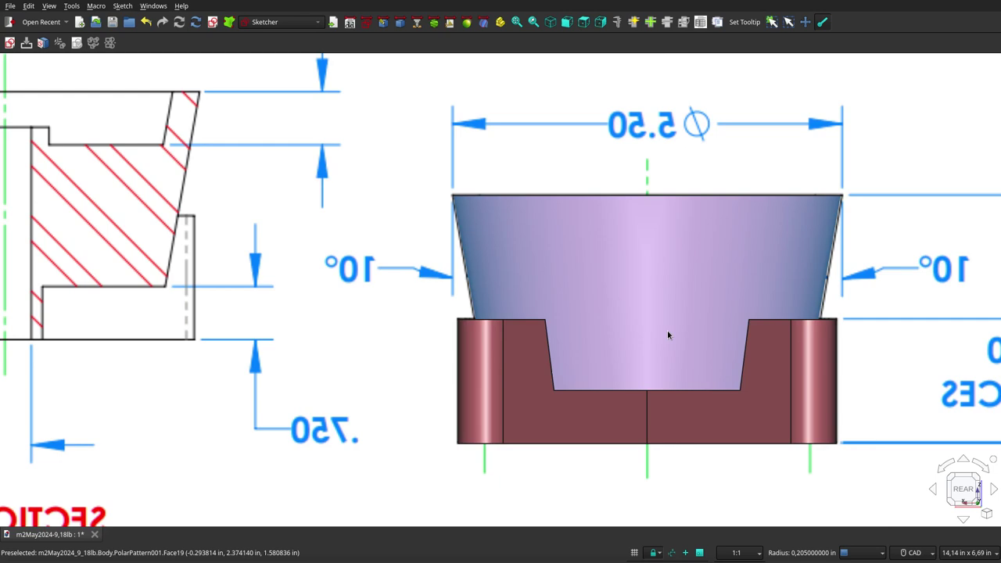
{"action": "scroll", "coordinate": [713, 299], "scroll_direction": "down", "scroll_amount": 3}
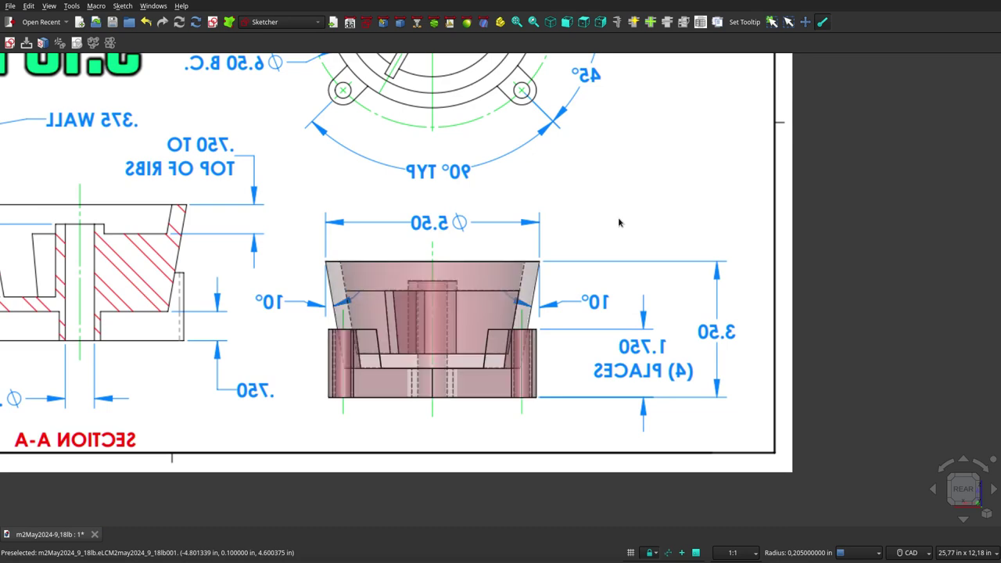
From the top view, compare the flange ears, ribs and bolt holes with the drawing's plan view.
{"action": "left_click", "coordinate": [583, 22]}
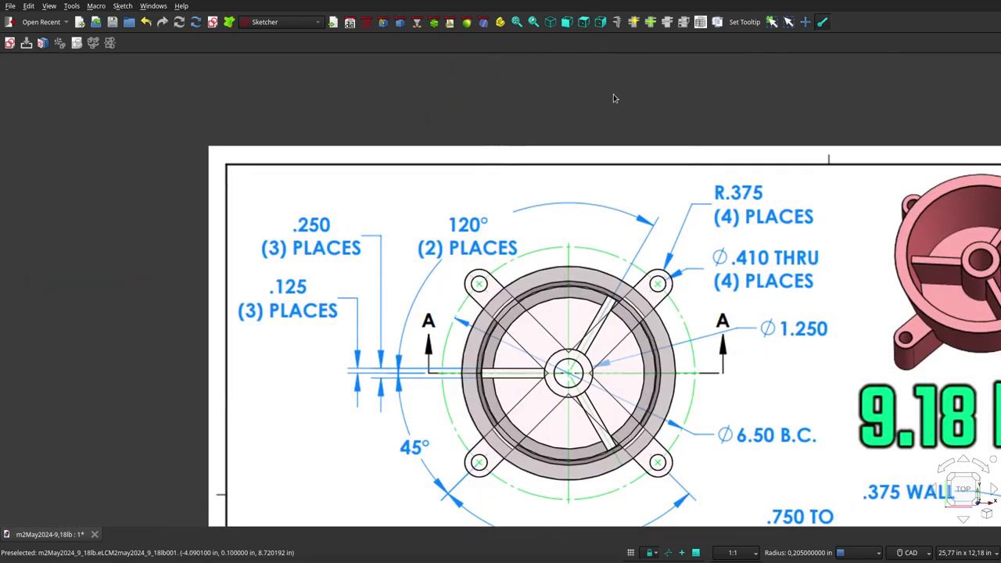
{"action": "scroll", "coordinate": [491, 366], "scroll_direction": "down", "scroll_amount": 2}
{"action": "scroll", "coordinate": [491, 366], "scroll_direction": "up", "scroll_amount": 3}
{"action": "scroll", "coordinate": [491, 365], "scroll_direction": "up", "scroll_amount": 1}
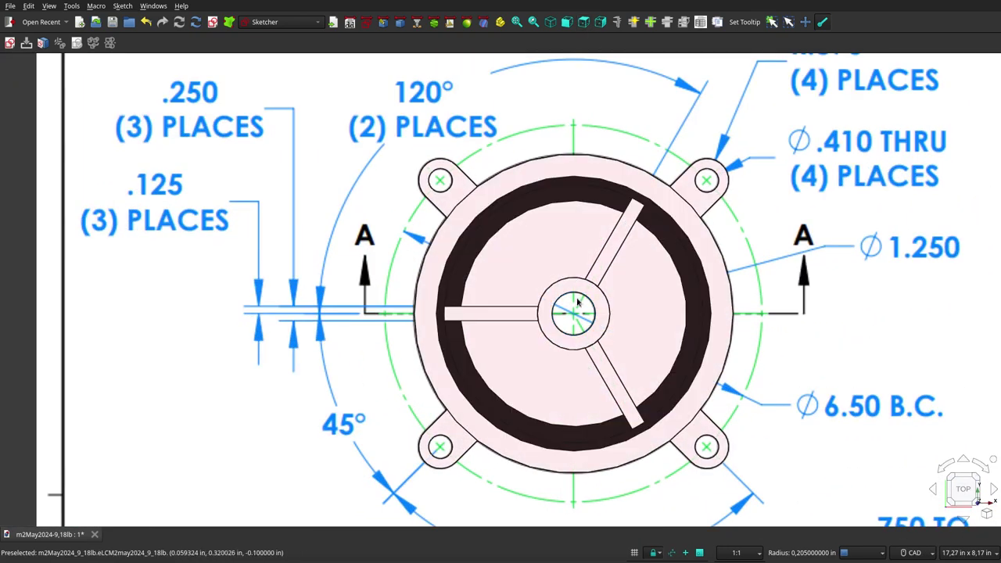
{"action": "scroll", "coordinate": [538, 334], "scroll_direction": "down", "scroll_amount": 2}
{"action": "scroll", "coordinate": [538, 330], "scroll_direction": "down", "scroll_amount": 1}
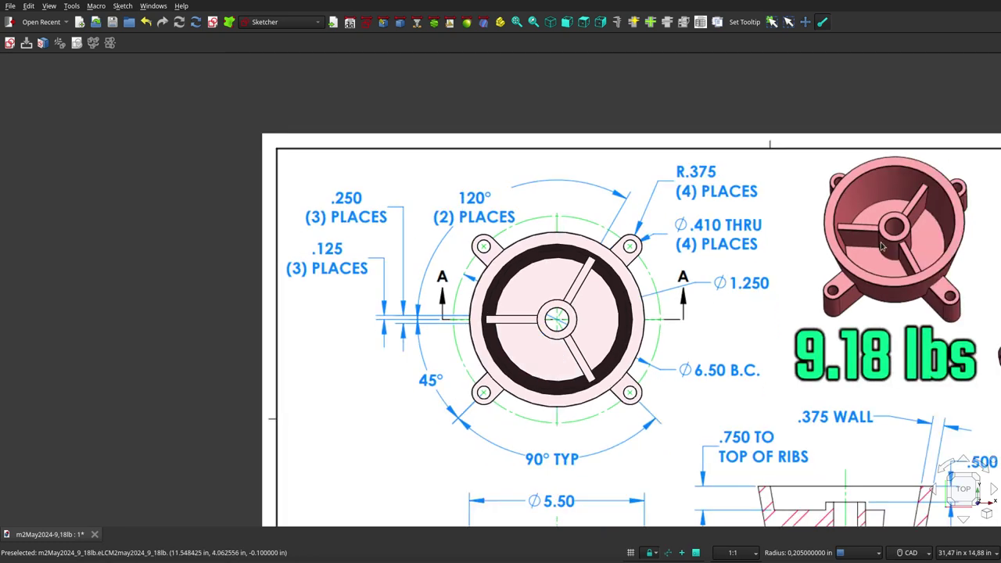
{"action": "scroll", "coordinate": [566, 331], "scroll_direction": "up", "scroll_amount": 1}
{"action": "scroll", "coordinate": [566, 332], "scroll_direction": "up", "scroll_amount": 1}
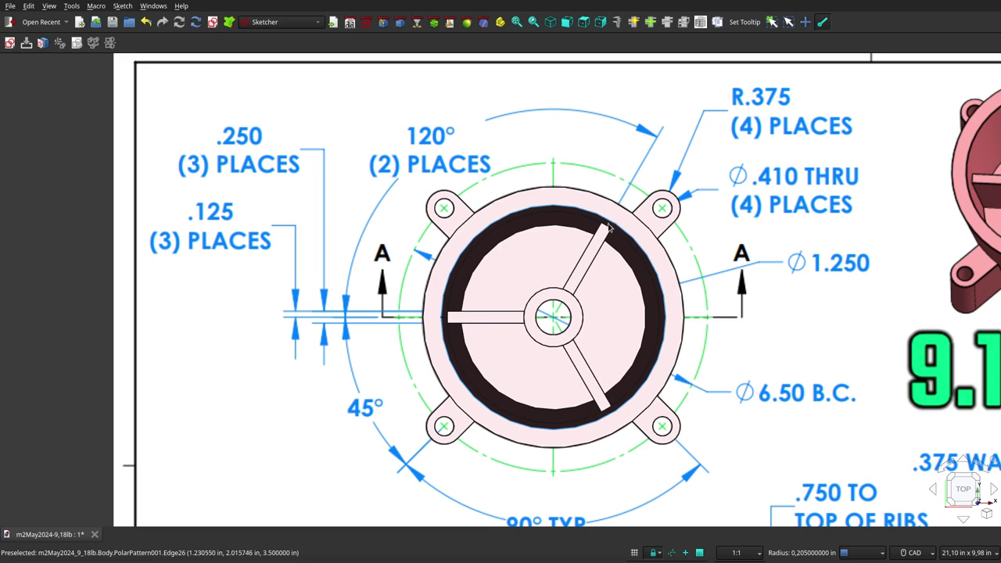
{"action": "scroll", "coordinate": [583, 239], "scroll_direction": "down", "scroll_amount": 1}
{"action": "scroll", "coordinate": [583, 238], "scroll_direction": "down", "scroll_amount": 2}
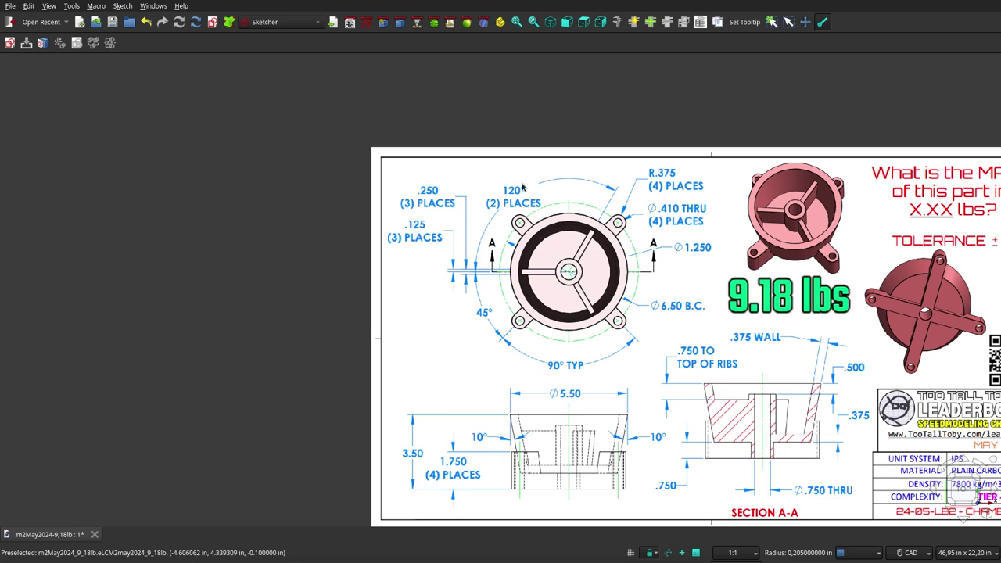
Center the view on the part and flip to the bottom to inspect its underside.
{"action": "double_click", "coordinate": [514, 291]}
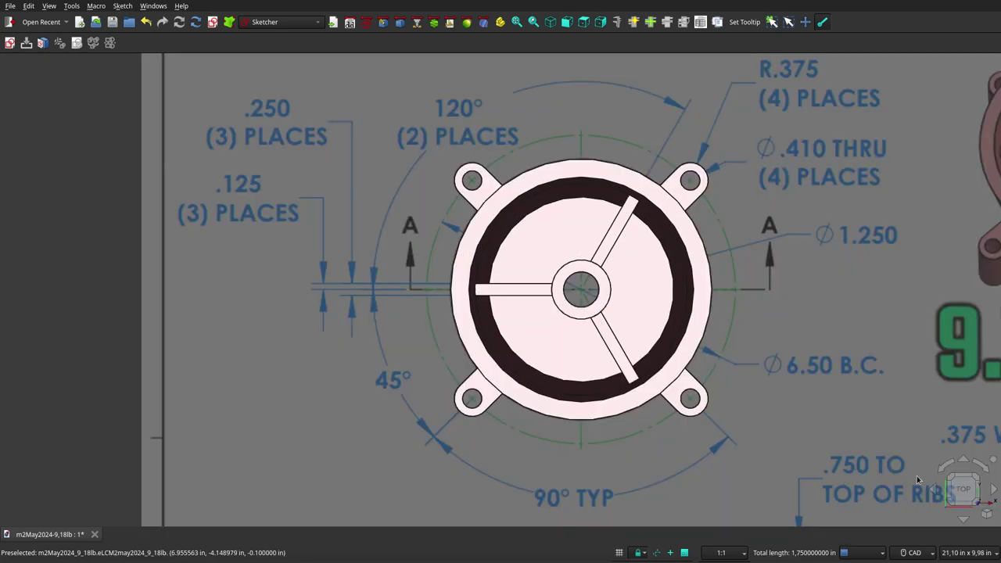
{"action": "left_click", "coordinate": [992, 461]}
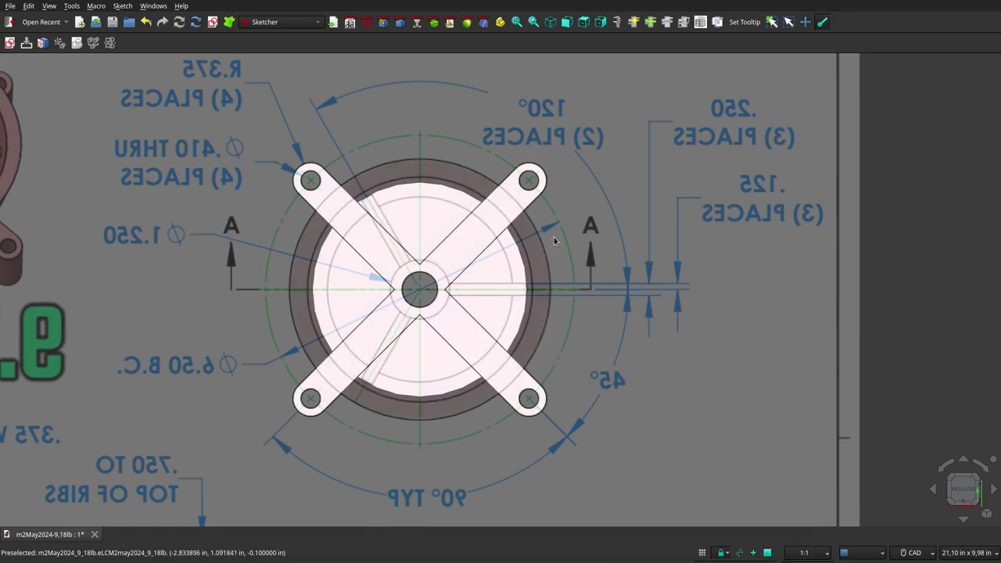
{"action": "scroll", "coordinate": [568, 240], "scroll_direction": "down", "scroll_amount": 3}
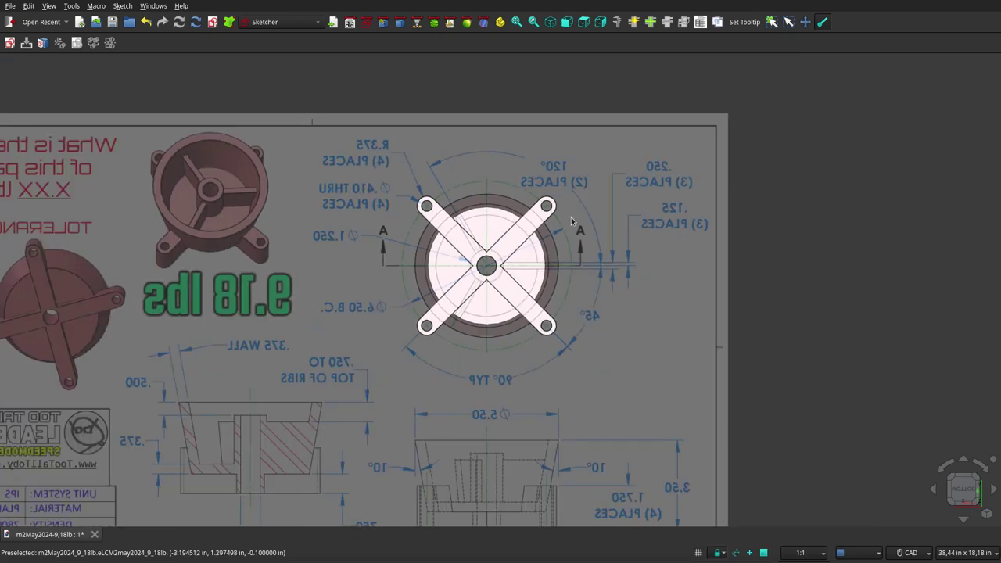
From the right view, toggle the part on and off to compare it with Section A-A.
{"action": "left_click", "coordinate": [602, 24]}
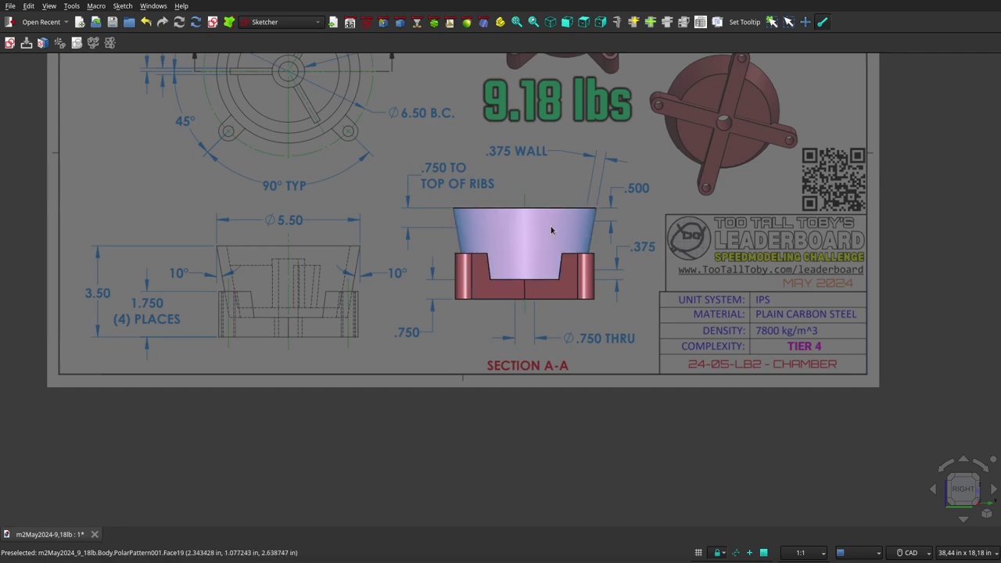
{"action": "scroll", "coordinate": [521, 235], "scroll_direction": "up", "scroll_amount": 2}
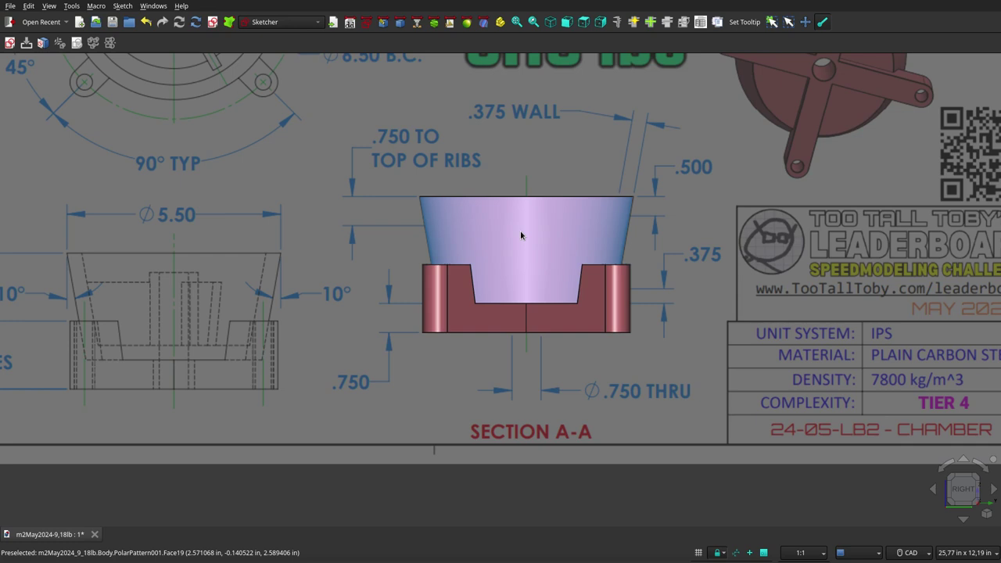
{"action": "middle_click_drag", "start_coordinate": [521, 231], "coordinate": [530, 229]}
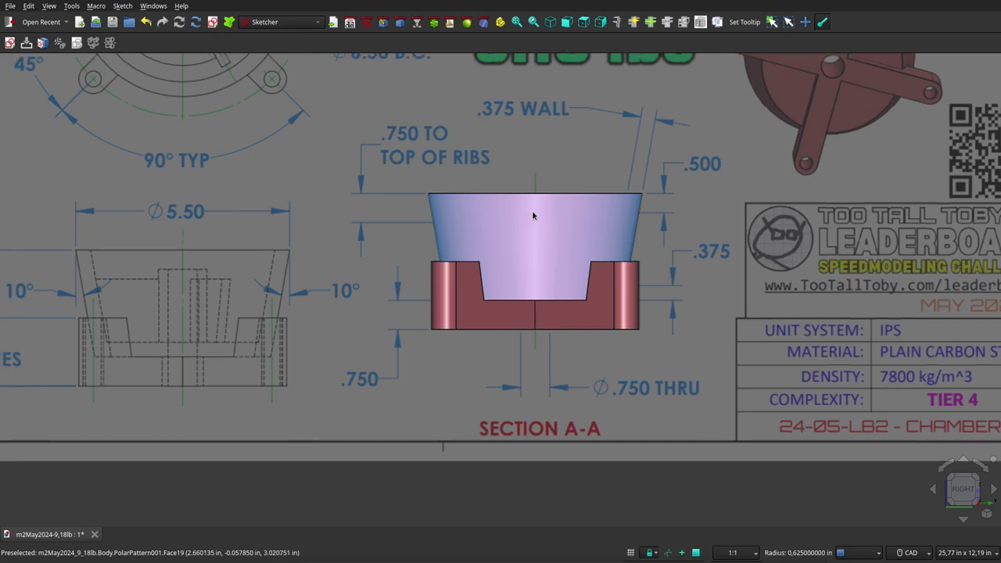
{"action": "key", "text": "space"}
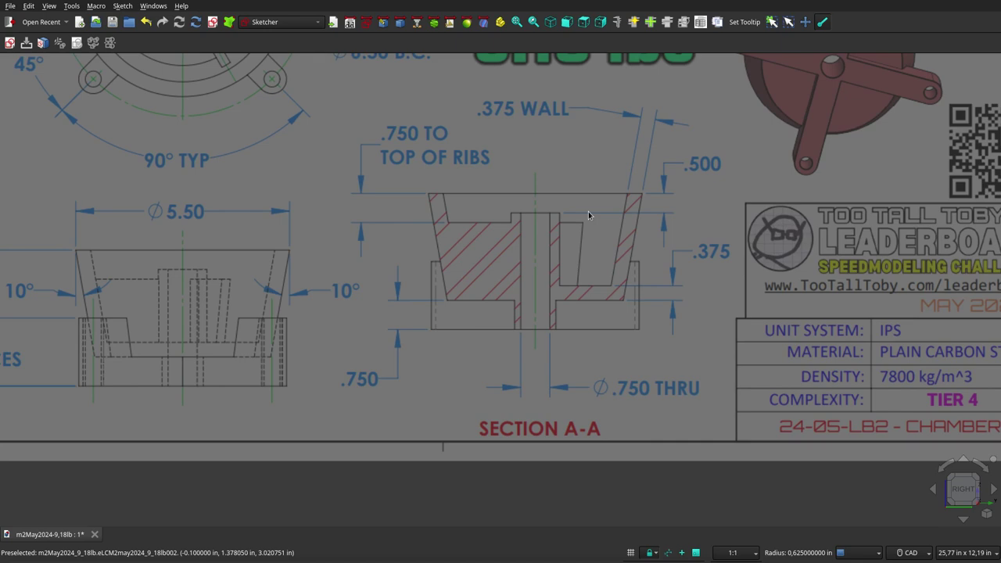
{"action": "key", "text": "space"}
{"action": "key", "text": "space"}
{"action": "key", "text": "space"}
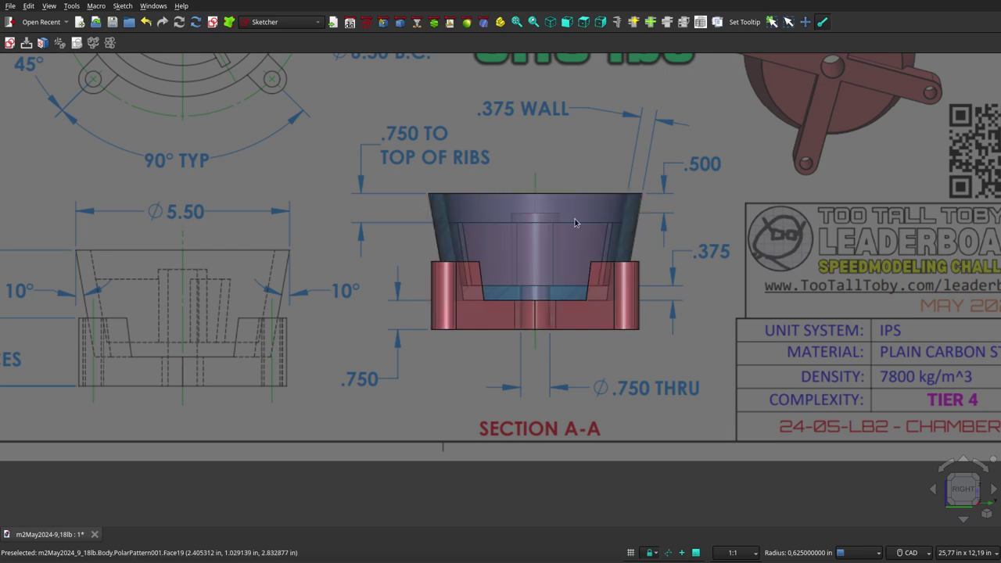
{"action": "scroll", "coordinate": [575, 222], "scroll_direction": "up", "scroll_amount": 3}
{"action": "key", "text": "space"}
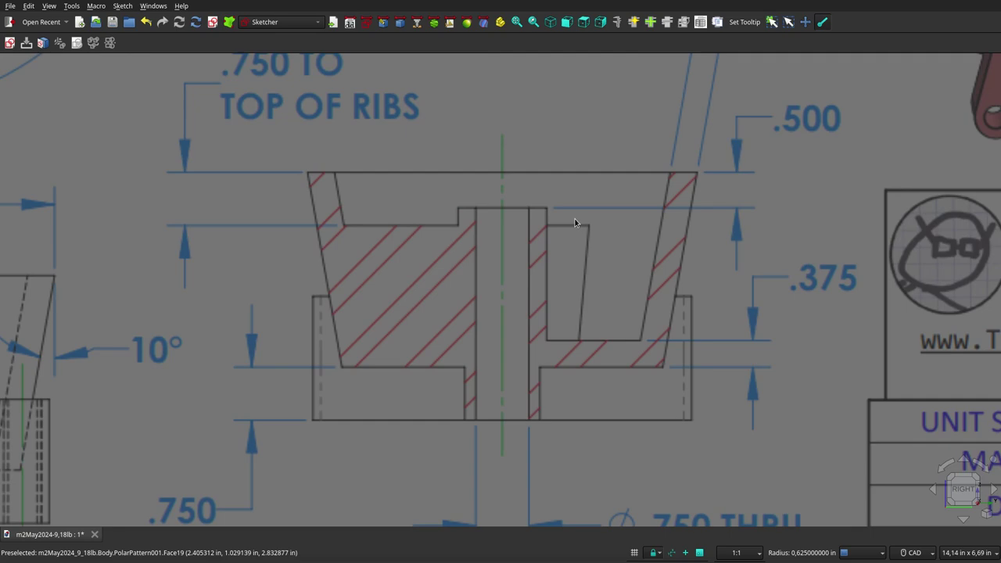
{"action": "key", "text": "space"}
{"action": "key", "text": "space"}
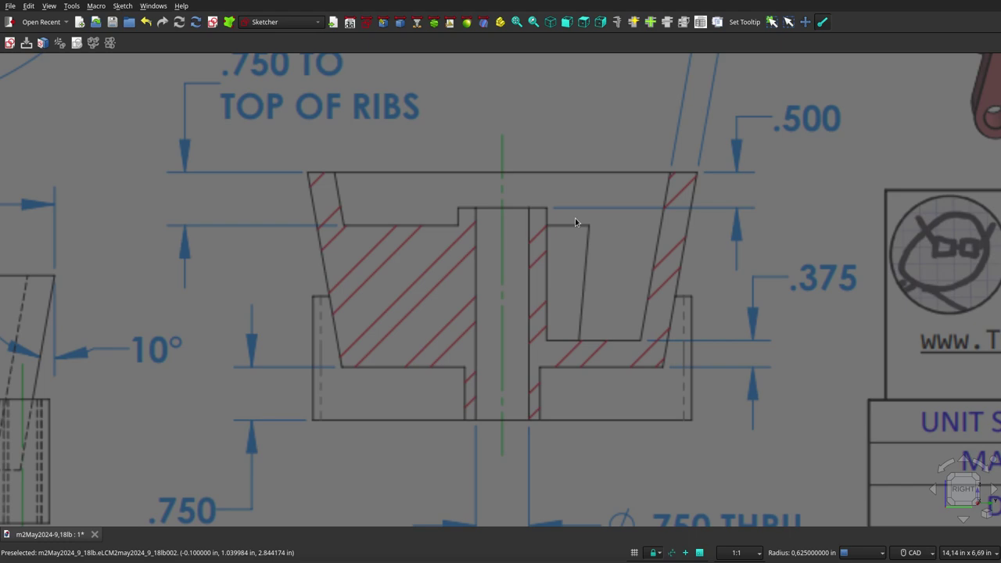
{"action": "scroll", "coordinate": [575, 217], "scroll_direction": "down", "scroll_amount": 5}
{"action": "scroll", "coordinate": [575, 223], "scroll_direction": "down", "scroll_amount": 2}
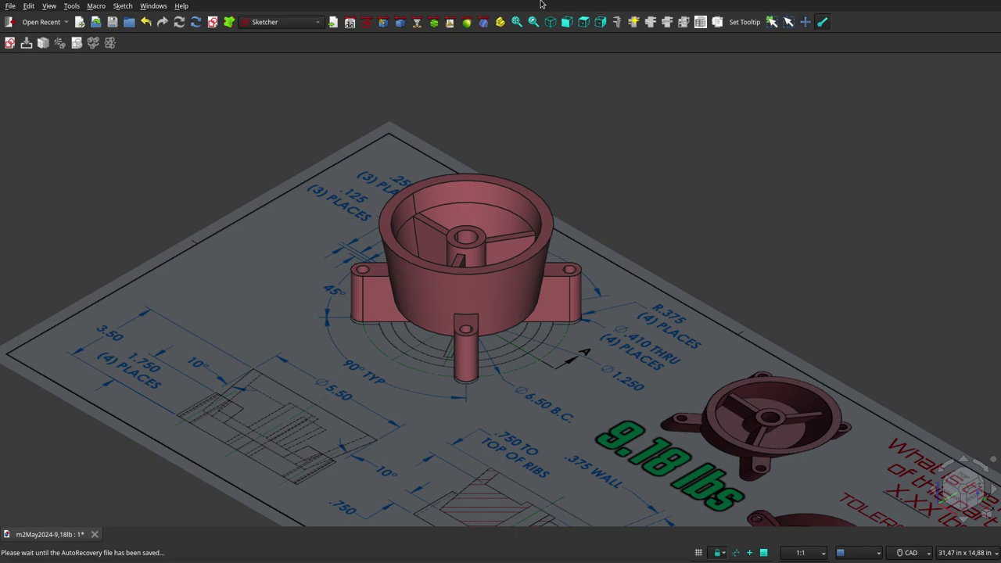
Hide the drawing, inspect the cup and arms from several angles, then return to top view.
{"action": "mouse_move", "coordinate": [522, 156]}
{"action": "middle_mouse_down"}
{"action": "mouse_move", "coordinate": [549, 186]}
{"action": "mouse_move", "coordinate": [575, 259]}
{"action": "mouse_move", "coordinate": [572, 161]}
{"action": "mouse_move", "coordinate": [537, 152]}
{"action": "mouse_move", "coordinate": [514, 197]}
{"action": "mouse_move", "coordinate": [395, 152]}
{"action": "middle_mouse_up"}
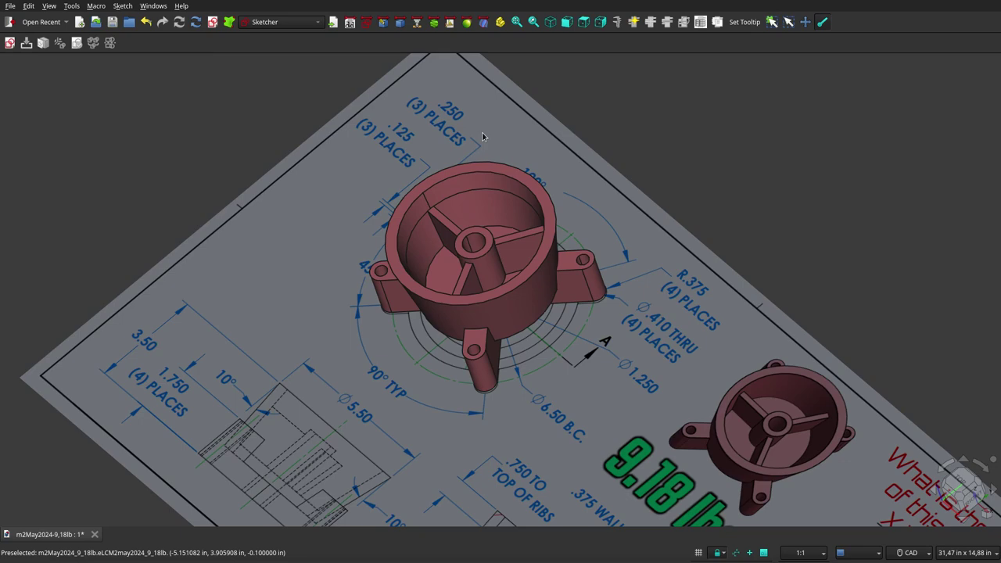
{"action": "key", "text": "space"}
{"action": "mouse_move", "coordinate": [483, 137]}
{"action": "middle_mouse_down"}
{"action": "mouse_move", "coordinate": [489, 187]}
{"action": "mouse_move", "coordinate": [502, 63]}
{"action": "mouse_move", "coordinate": [504, 81]}
{"action": "middle_mouse_up"}
{"action": "mouse_move", "coordinate": [507, 163]}
{"action": "middle_mouse_down"}
{"action": "mouse_move", "coordinate": [506, 141]}
{"action": "mouse_move", "coordinate": [507, 240]}
{"action": "mouse_move", "coordinate": [402, 286]}
{"action": "mouse_move", "coordinate": [404, 333]}
{"action": "mouse_move", "coordinate": [479, 359]}
{"action": "mouse_move", "coordinate": [579, 342]}
{"action": "mouse_move", "coordinate": [667, 310]}
{"action": "mouse_move", "coordinate": [717, 259]}
{"action": "mouse_move", "coordinate": [728, 204]}
{"action": "mouse_move", "coordinate": [709, 186]}
{"action": "mouse_move", "coordinate": [660, 302]}
{"action": "mouse_move", "coordinate": [585, 353]}
{"action": "mouse_move", "coordinate": [463, 183]}
{"action": "middle_mouse_up"}
{"action": "scroll", "coordinate": [463, 183], "scroll_direction": "up", "scroll_amount": 3}
{"action": "scroll", "coordinate": [463, 183], "scroll_direction": "up", "scroll_amount": 2}
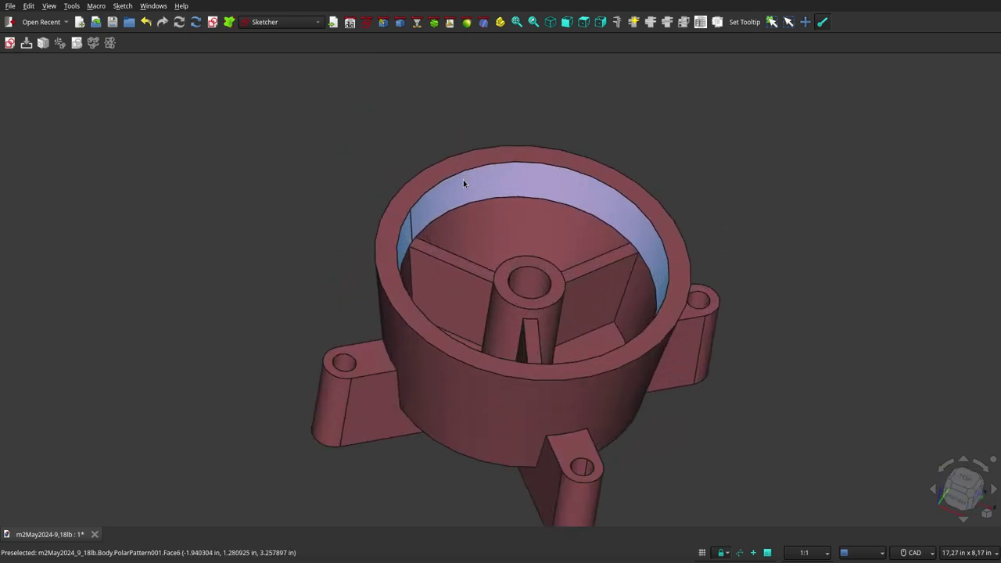
{"action": "key", "text": "2"}
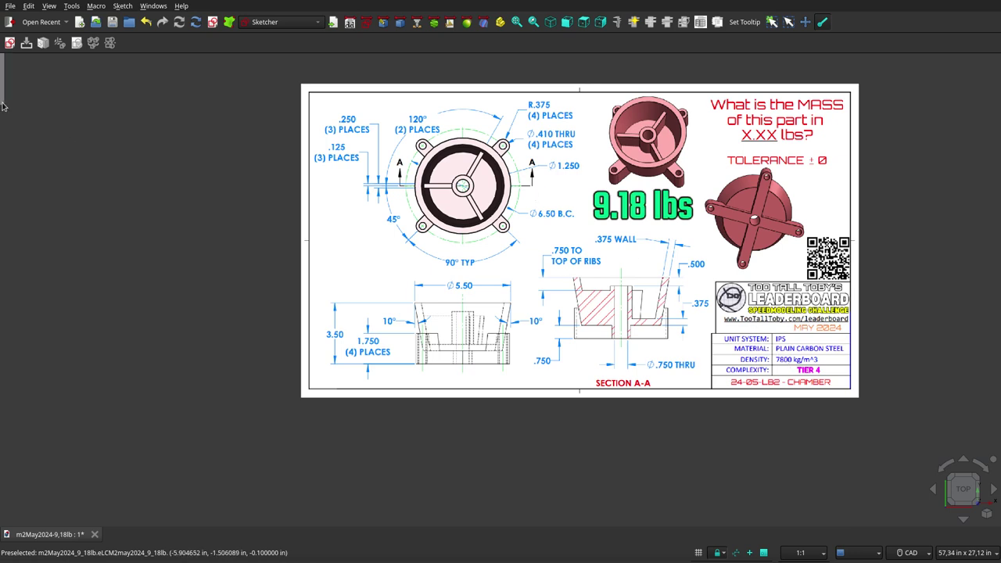
Select the Body and check its 7800 kg/m^3 density expression.
{"action": "left_click", "coordinate": [52, 109]}
{"action": "left_click", "coordinate": [51, 114]}
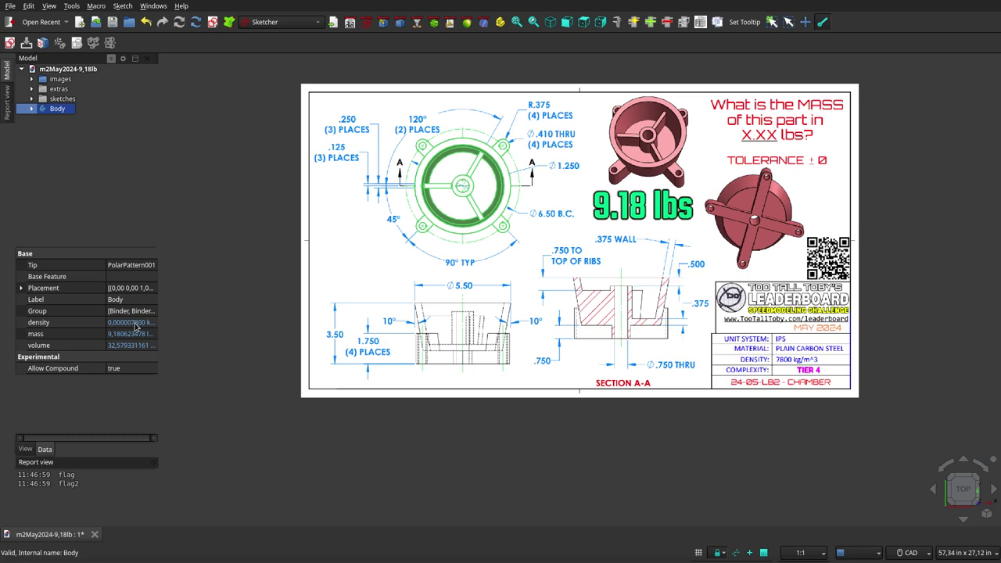
{"action": "left_click", "coordinate": [135, 327]}
{"action": "left_click", "coordinate": [137, 323]}
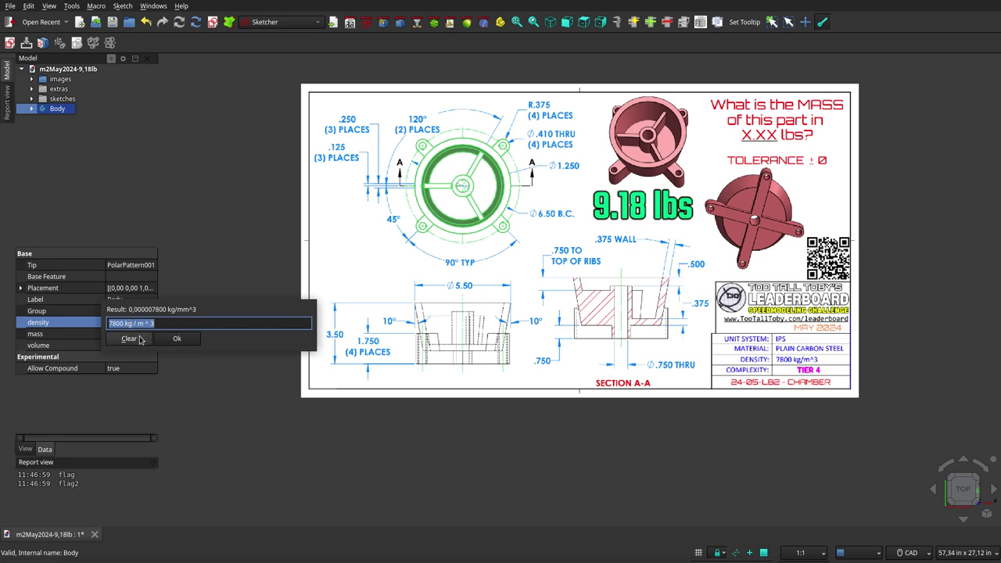
{"action": "left_click", "coordinate": [145, 336]}
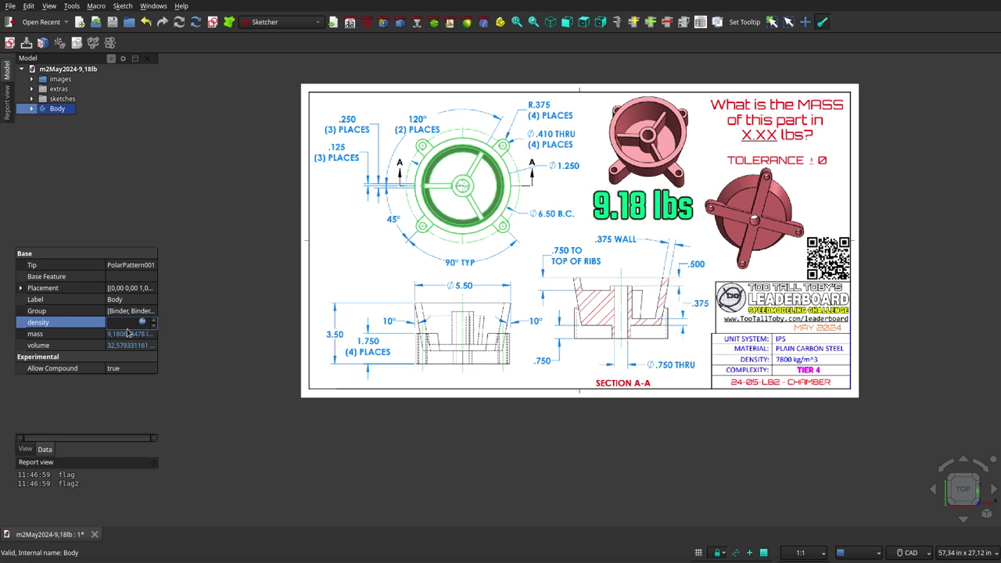
Confirm the Shape.Volume expression and the density * volume mass expression giving 9.18 lb.
{"action": "left_click", "coordinate": [126, 336]}
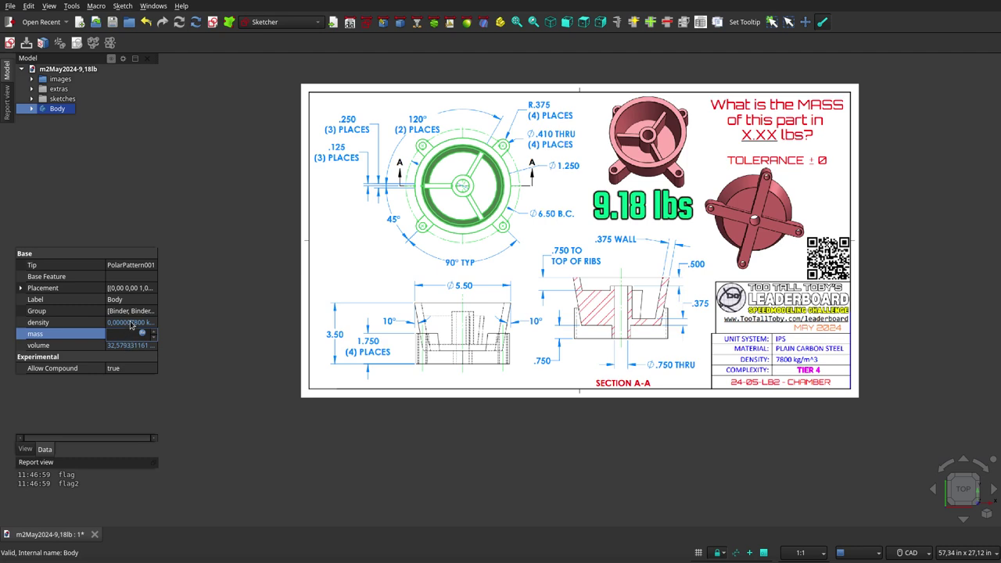
{"action": "left_click", "coordinate": [130, 347]}
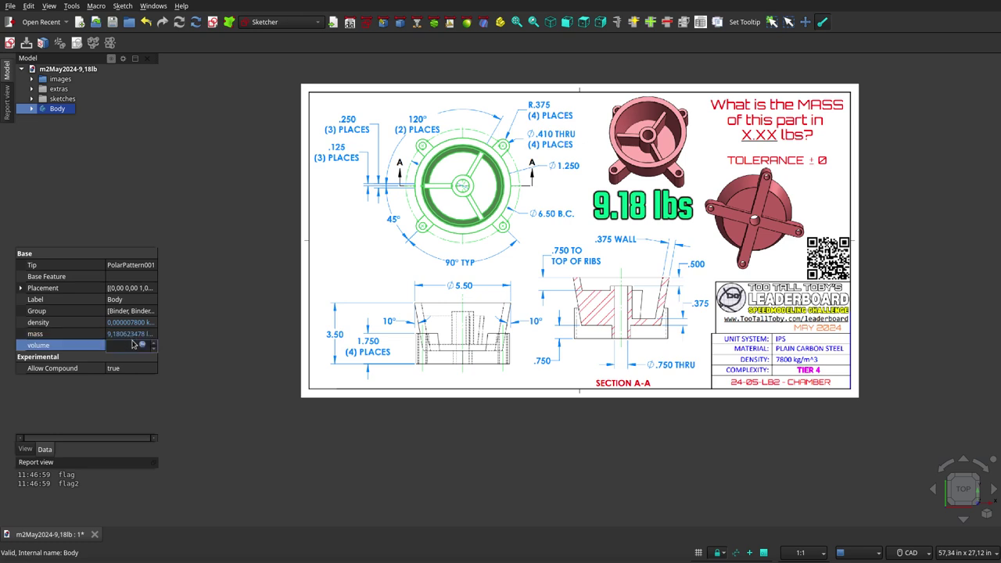
{"action": "left_click", "coordinate": [141, 346]}
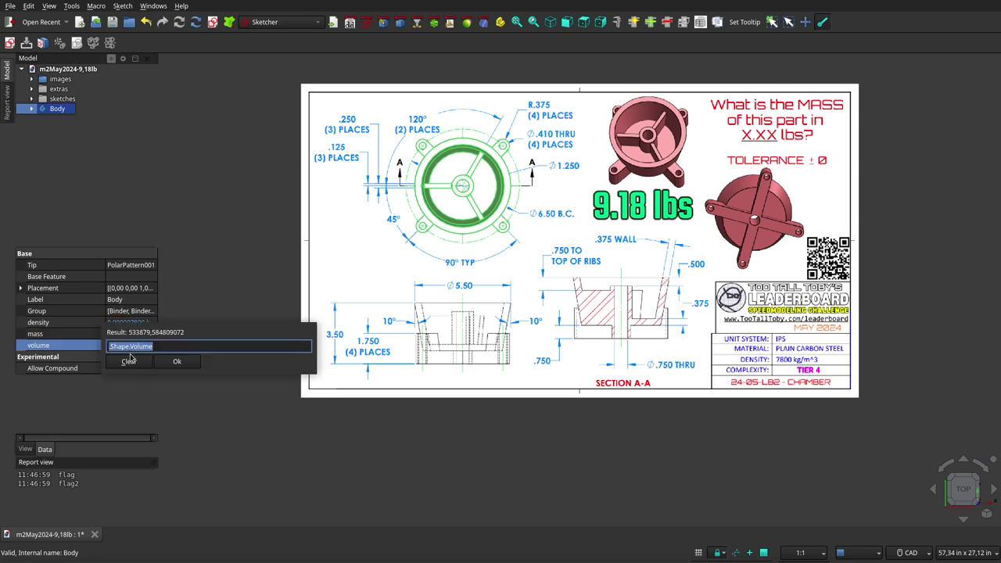
{"action": "key", "text": "Return"}
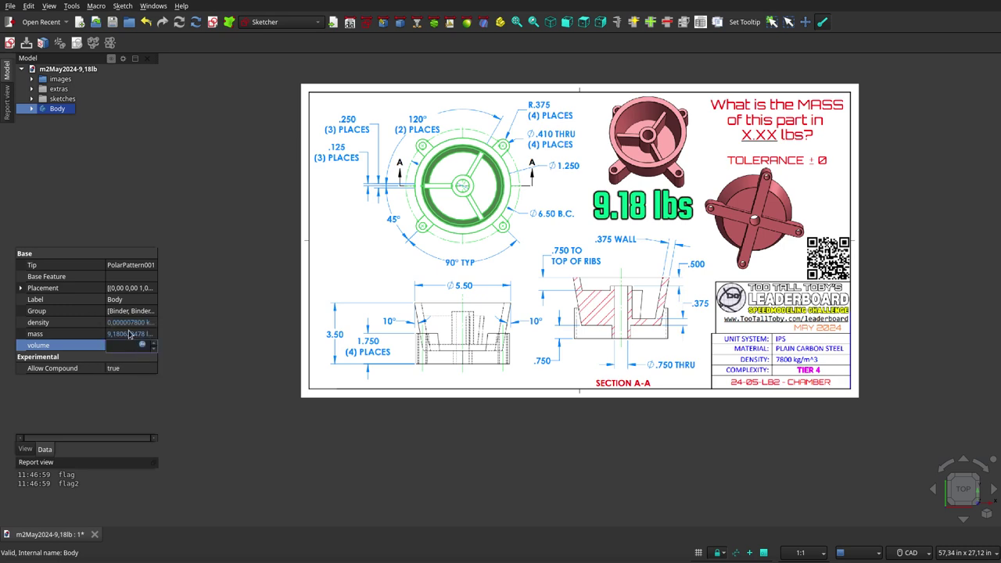
{"action": "left_click", "coordinate": [129, 337]}
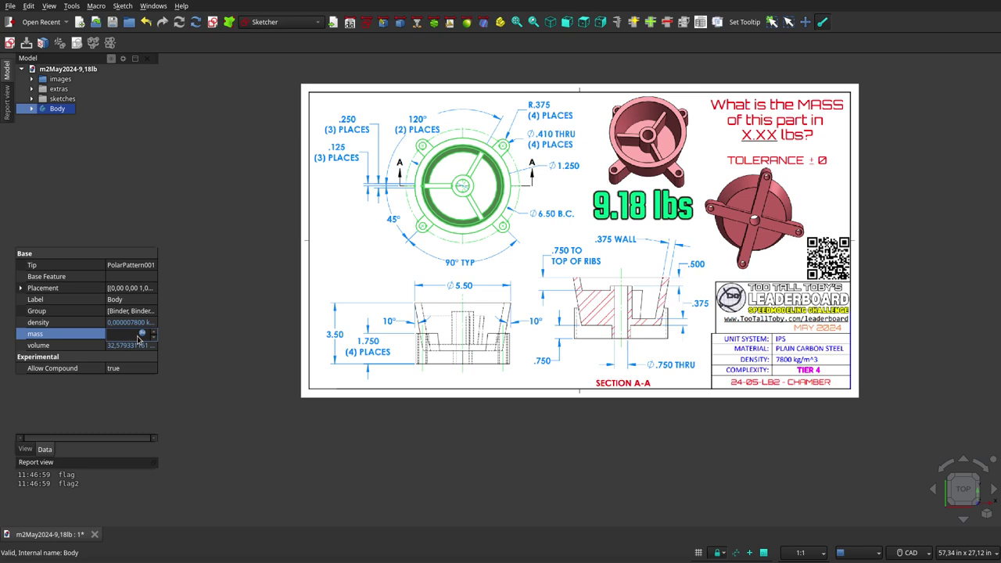
{"action": "left_click", "coordinate": [142, 334]}
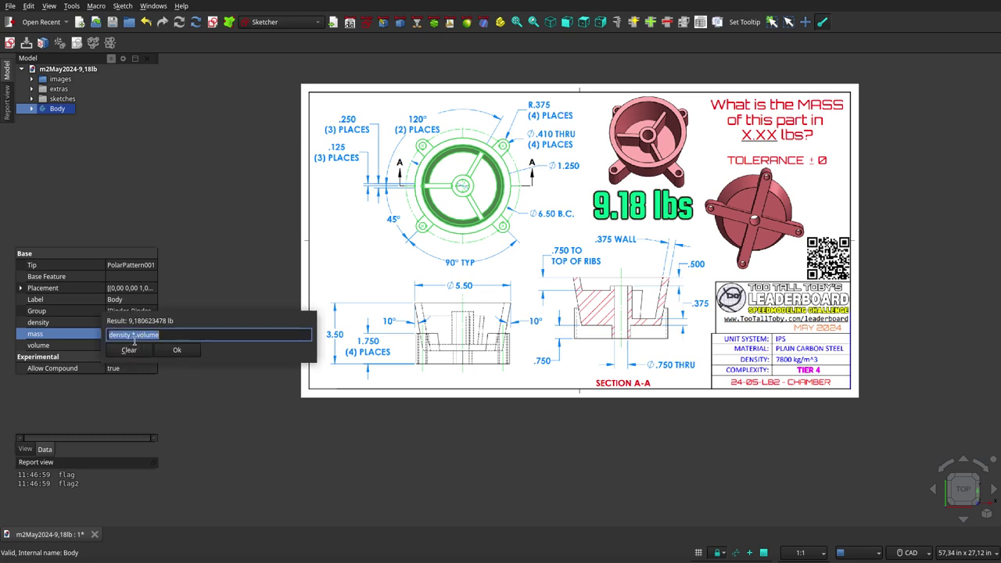
{"action": "key", "text": "Return"}
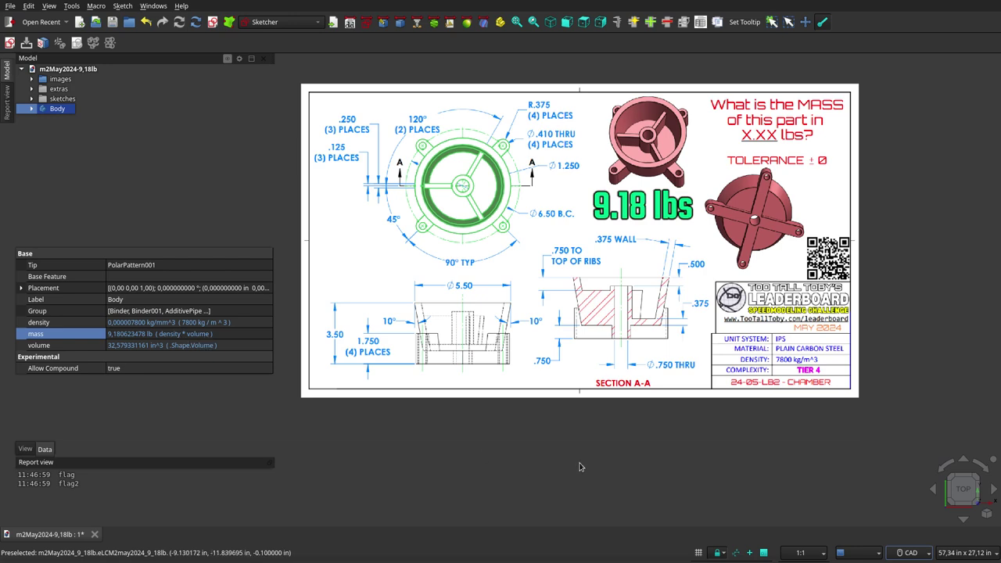
Deselect the Body, hide the reference drawing, and show the part in a zoomed isometric view.
{"action": "left_click", "coordinate": [602, 467]}
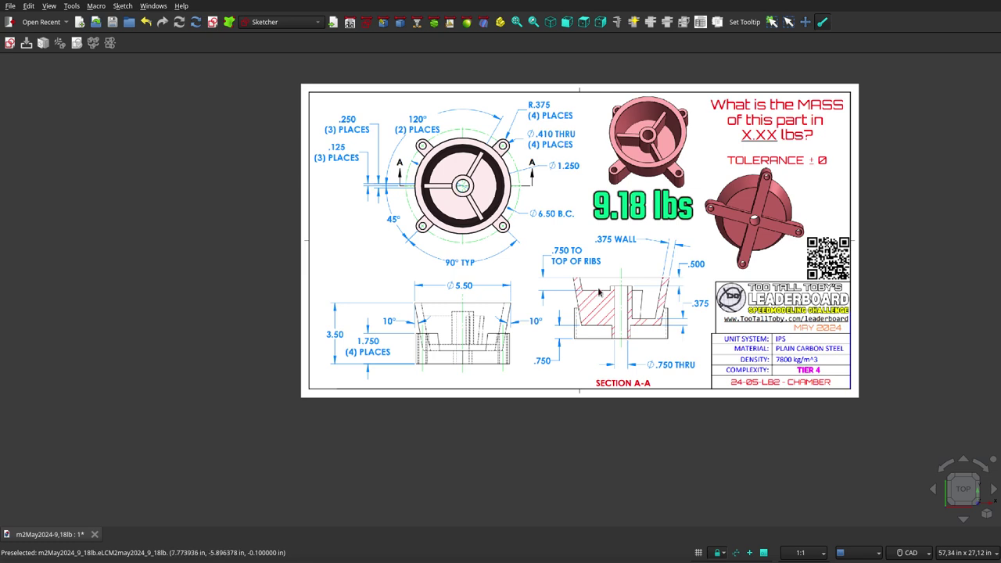
{"action": "key", "text": "space"}
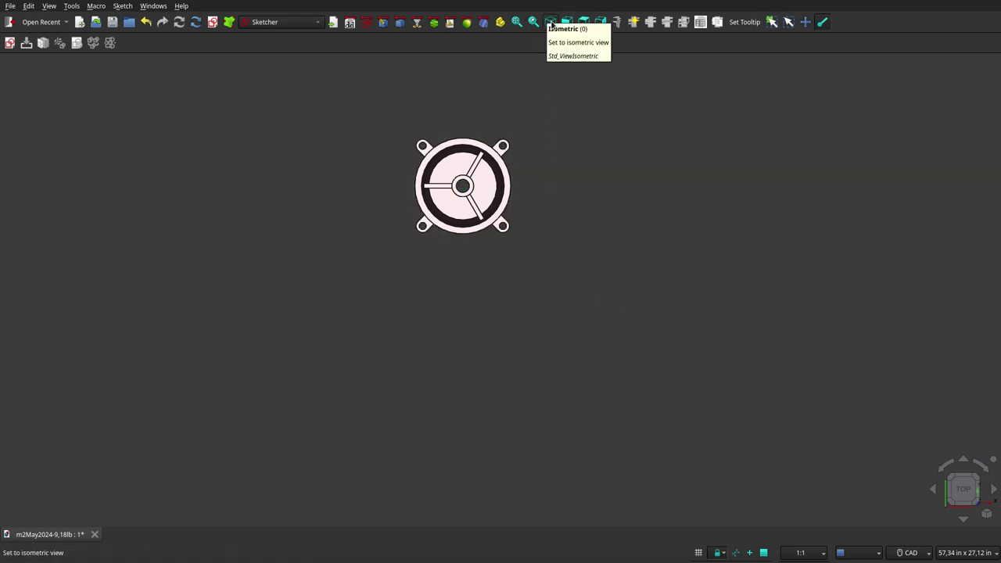
{"action": "left_click", "coordinate": [551, 21]}
{"action": "scroll", "coordinate": [587, 179], "scroll_direction": "up", "scroll_amount": 3}
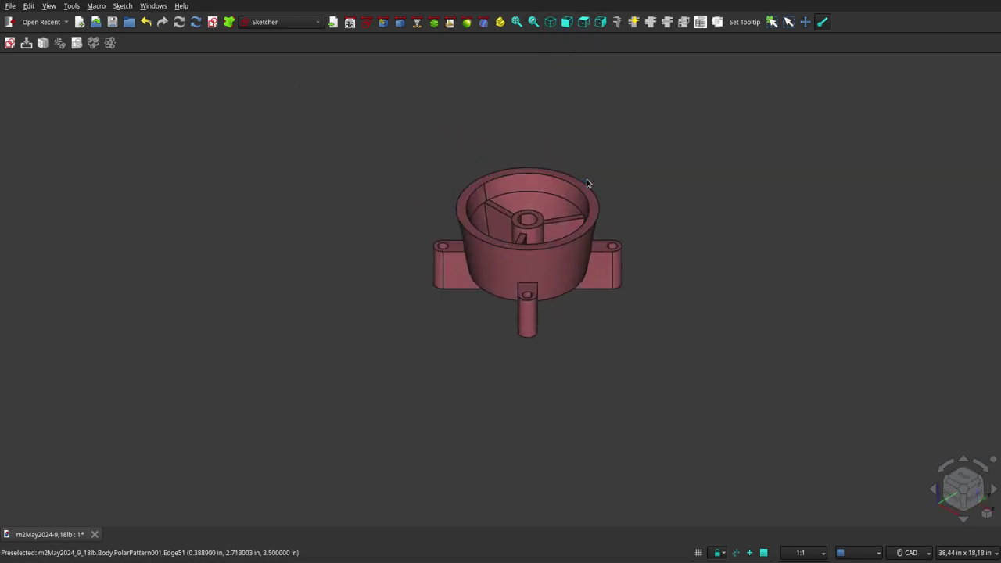
{"action": "scroll", "coordinate": [586, 179], "scroll_direction": "up", "scroll_amount": 2}
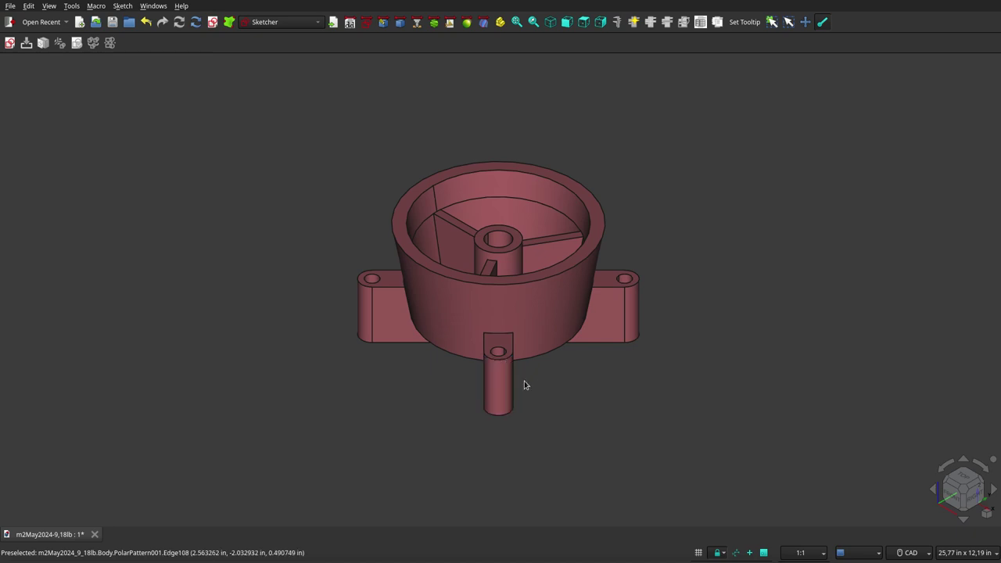
Inspect the finished chamber from a low side angle and from underneath.
{"action": "mouse_move", "coordinate": [421, 387]}
{"action": "middle_mouse_down"}
{"action": "mouse_move", "coordinate": [515, 391]}
{"action": "mouse_move", "coordinate": [420, 353]}
{"action": "mouse_move", "coordinate": [362, 351]}
{"action": "mouse_move", "coordinate": [353, 384]}
{"action": "mouse_move", "coordinate": [369, 410]}
{"action": "mouse_move", "coordinate": [445, 418]}
{"action": "mouse_move", "coordinate": [511, 407]}
{"action": "mouse_move", "coordinate": [469, 409]}
{"action": "mouse_move", "coordinate": [424, 391]}
{"action": "mouse_move", "coordinate": [424, 337]}
{"action": "middle_mouse_up"}
{"action": "mouse_move", "coordinate": [475, 196]}
{"action": "middle_mouse_down"}
{"action": "mouse_move", "coordinate": [469, 295]}
{"action": "mouse_move", "coordinate": [479, 269]}
{"action": "mouse_move", "coordinate": [485, 313]}
{"action": "mouse_move", "coordinate": [446, 470]}
{"action": "middle_mouse_up"}
{"action": "scroll", "coordinate": [451, 477], "scroll_direction": "up", "scroll_amount": 5}
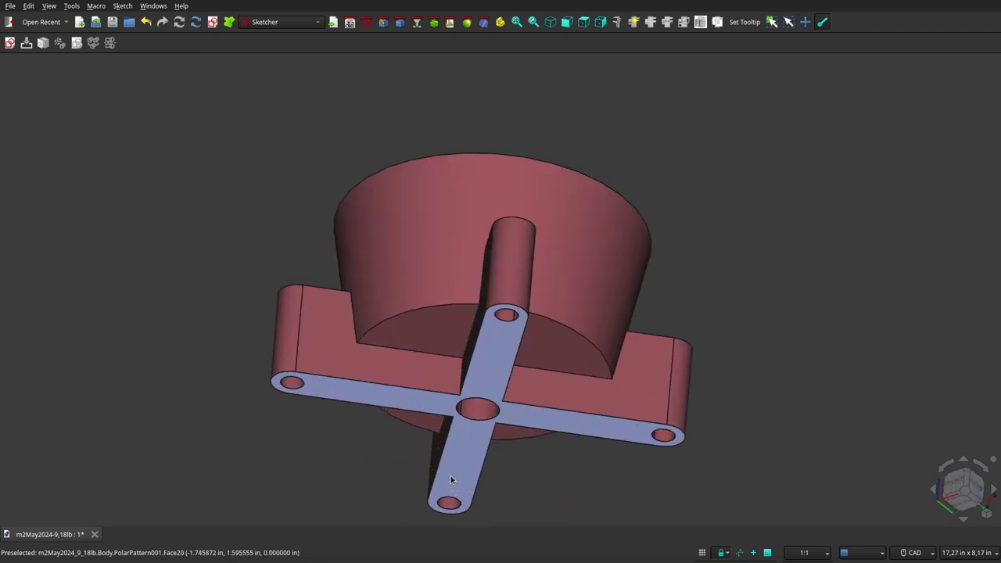
{"action": "mouse_move", "coordinate": [467, 428]}
{"action": "middle_mouse_down"}
{"action": "mouse_move", "coordinate": [541, 97]}
{"action": "mouse_move", "coordinate": [512, 313]}
{"action": "mouse_move", "coordinate": [531, 166]}
{"action": "mouse_move", "coordinate": [628, 245]}
{"action": "mouse_move", "coordinate": [617, 311]}
{"action": "mouse_move", "coordinate": [548, 345]}
{"action": "mouse_move", "coordinate": [266, 400]}
{"action": "mouse_move", "coordinate": [320, 445]}
{"action": "mouse_move", "coordinate": [503, 458]}
{"action": "mouse_move", "coordinate": [581, 445]}
{"action": "mouse_move", "coordinate": [646, 417]}
{"action": "mouse_move", "coordinate": [695, 366]}
{"action": "mouse_move", "coordinate": [692, 326]}
{"action": "mouse_move", "coordinate": [673, 371]}
{"action": "mouse_move", "coordinate": [630, 402]}
{"action": "mouse_move", "coordinate": [530, 441]}
{"action": "mouse_move", "coordinate": [521, 462]}
{"action": "mouse_move", "coordinate": [456, 467]}
{"action": "middle_mouse_up"}
{"action": "scroll", "coordinate": [458, 464], "scroll_direction": "down", "scroll_amount": 3}
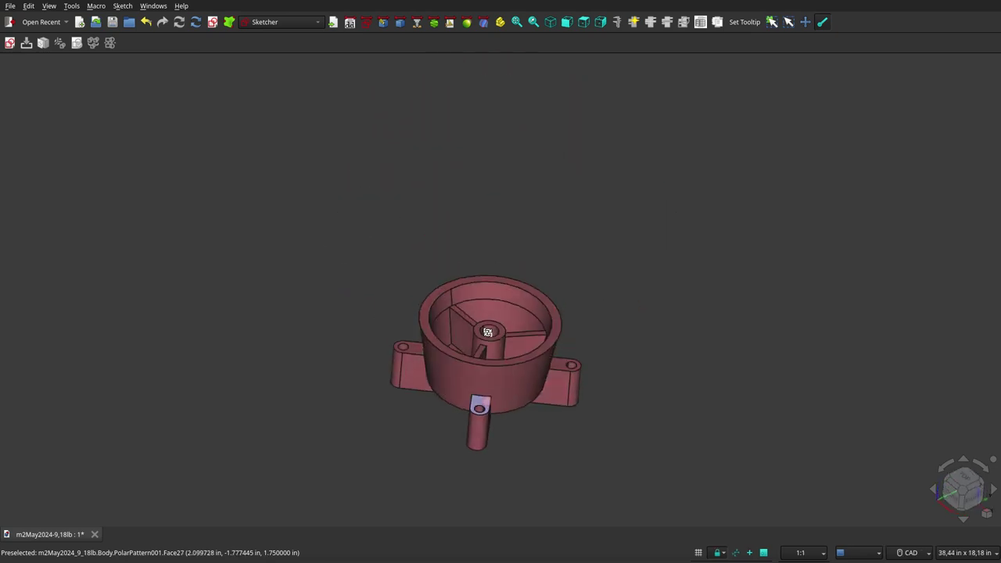